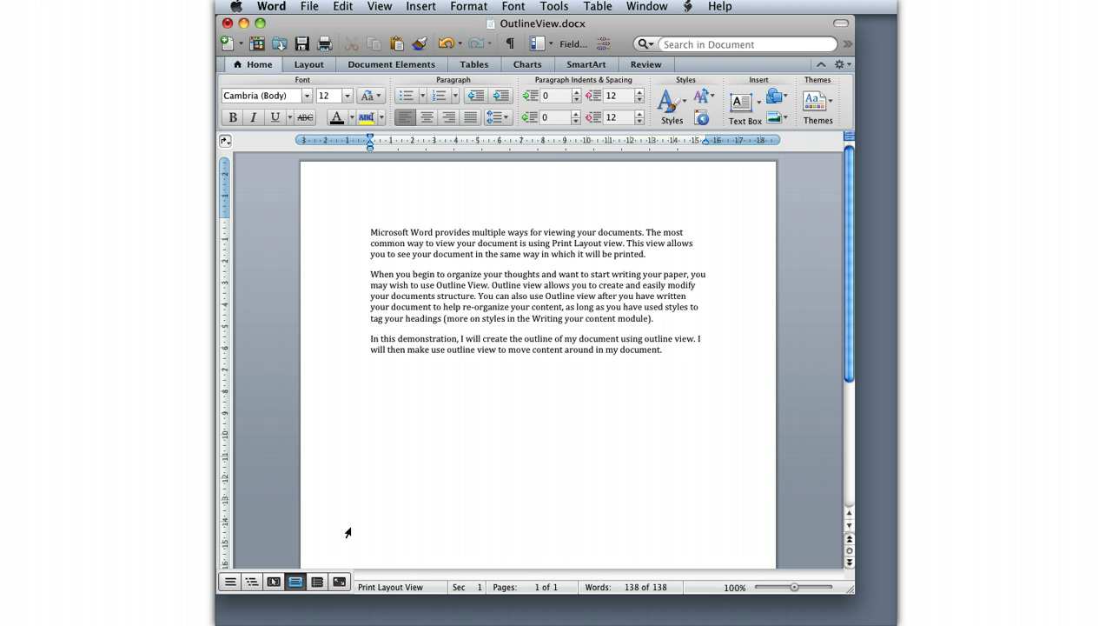
Switch OutlineView.docx to Outline view so its three paragraphs appear as body-text items.
{"action": "left_click", "coordinate": [379, 7]}
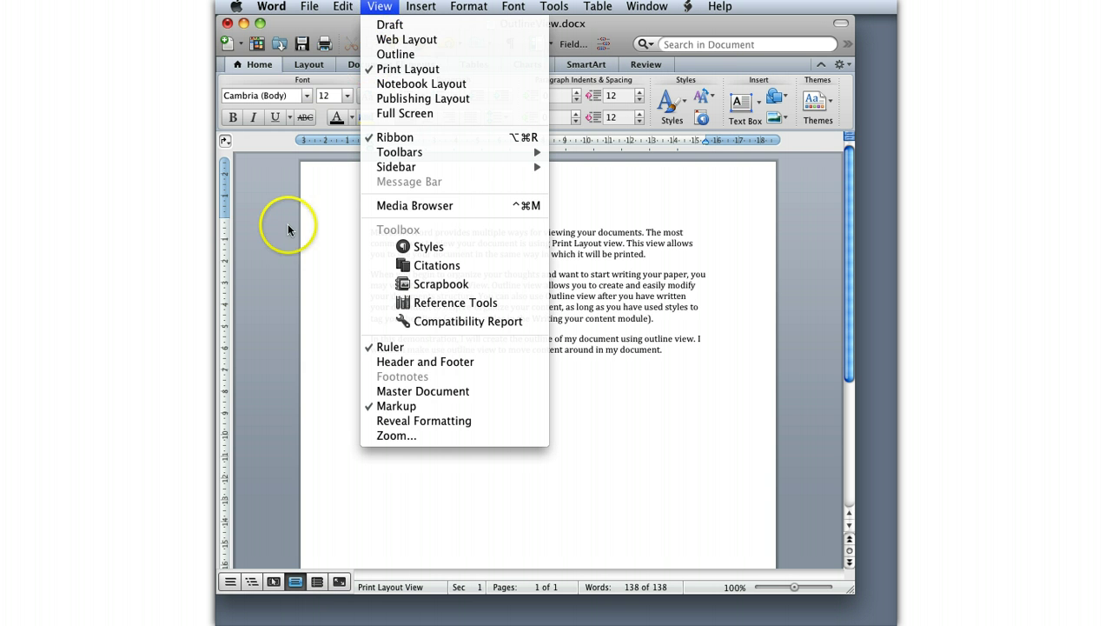
{"action": "left_click", "coordinate": [267, 415]}
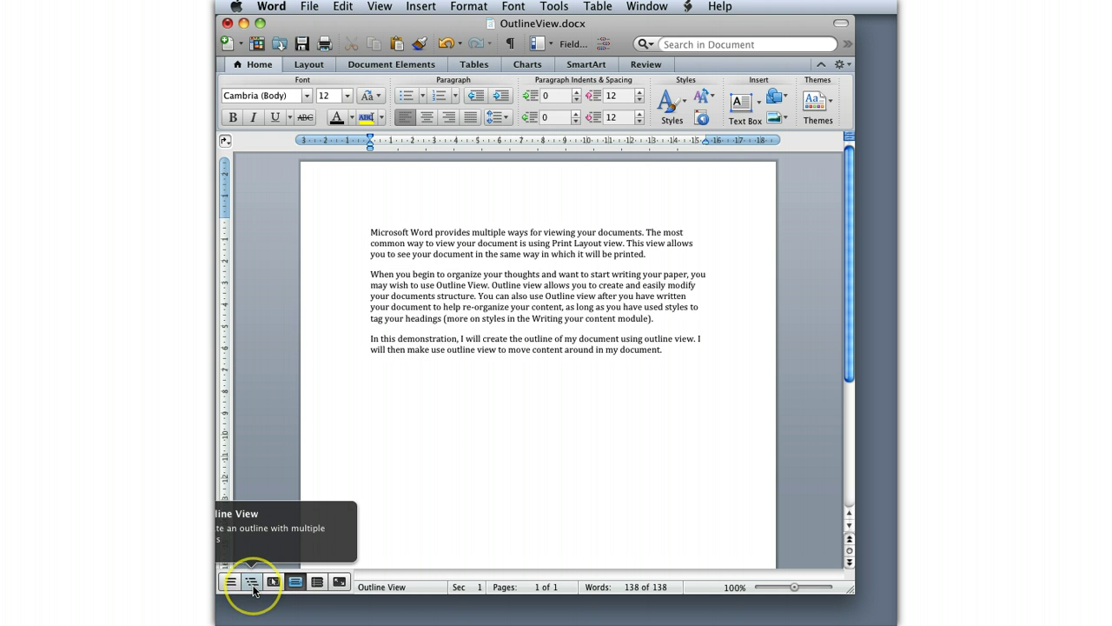
{"action": "left_click", "coordinate": [252, 582]}
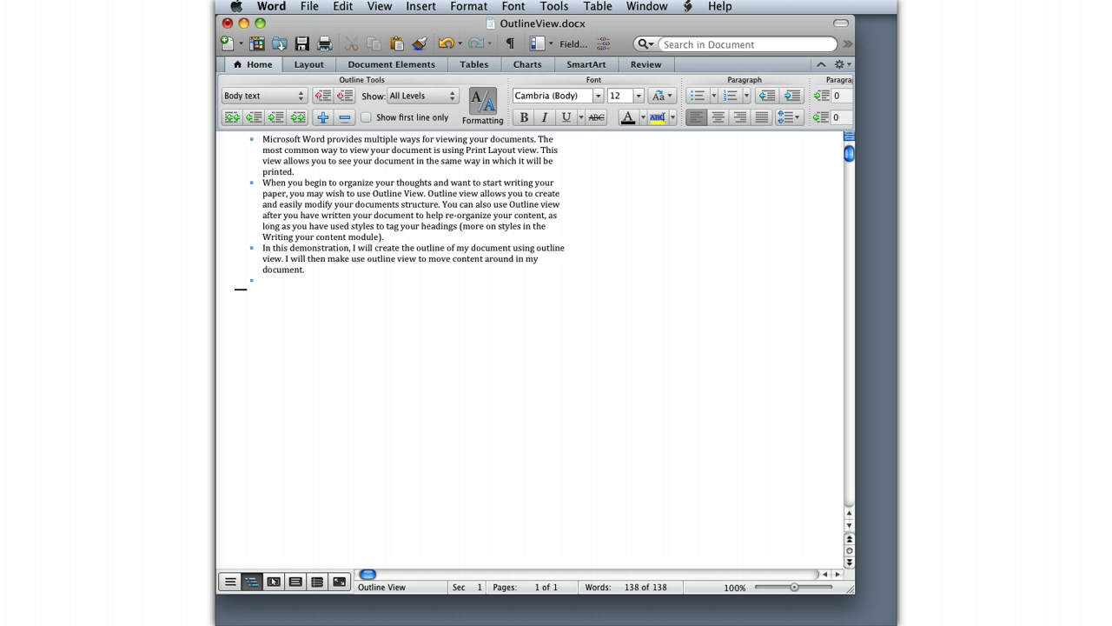
Add 'Introduction' to the outline as a Level 1 heading.
{"action": "type", "text": "Introduction"}
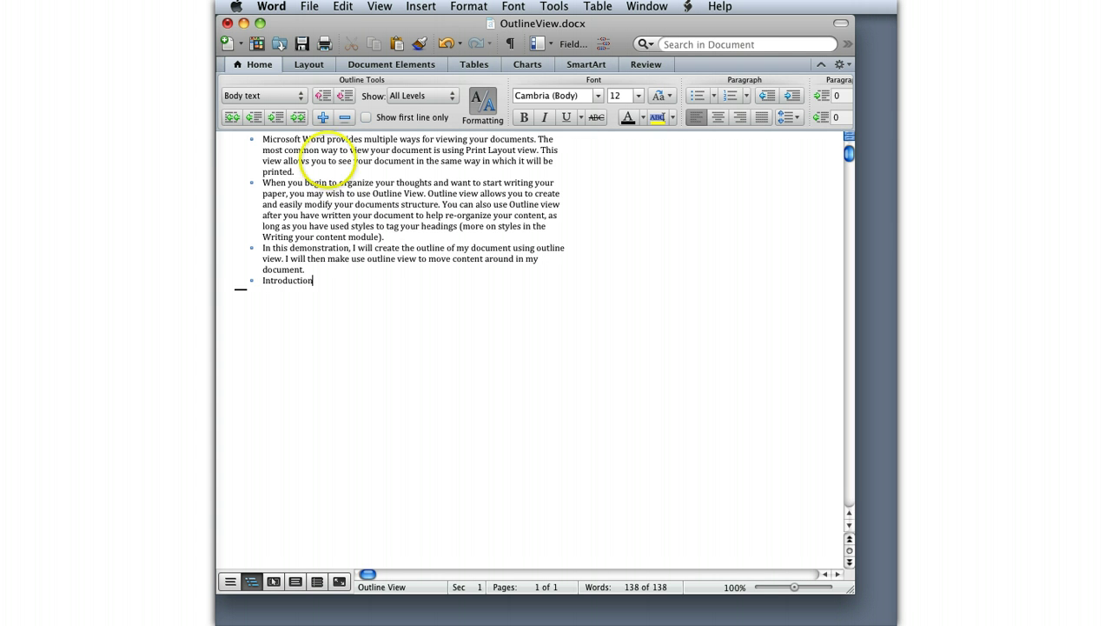
{"action": "left_click", "coordinate": [233, 118]}
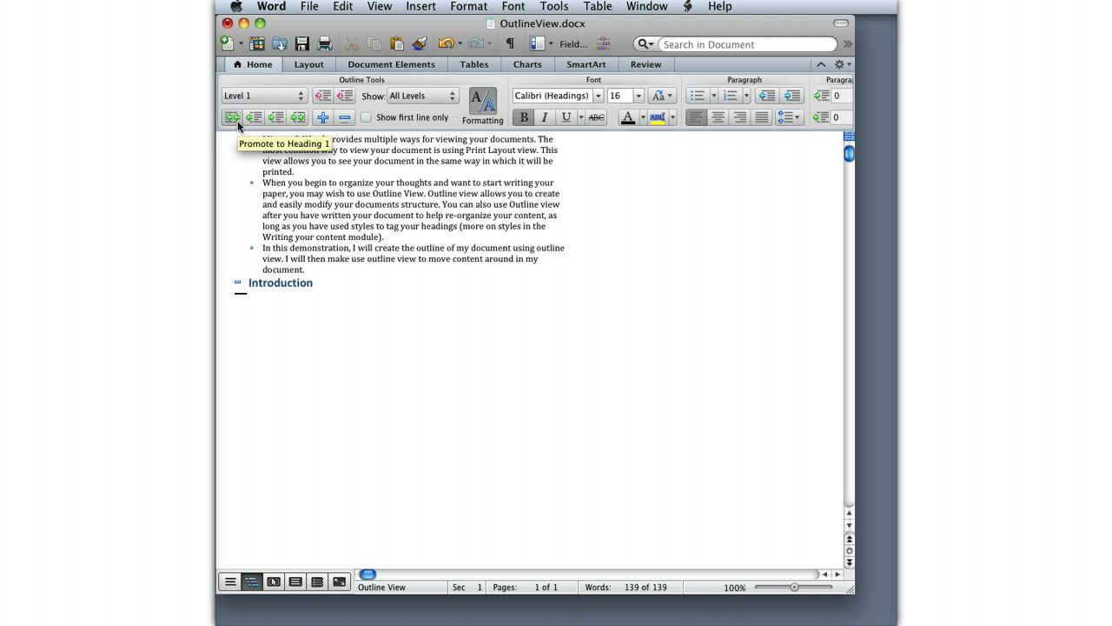
{"action": "left_click", "coordinate": [274, 197]}
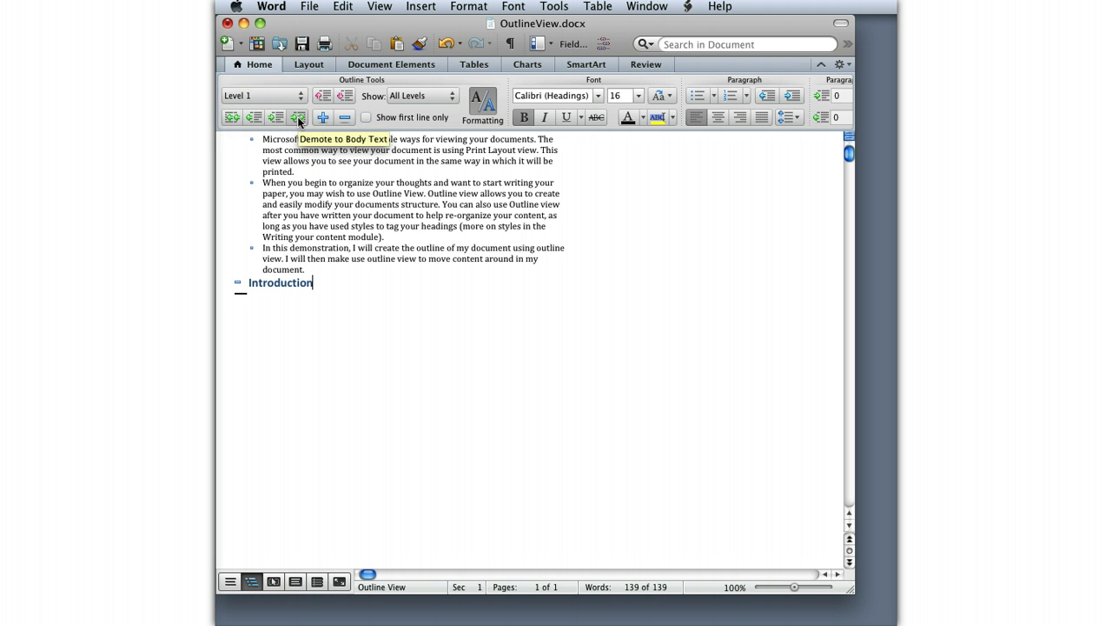
{"action": "left_click", "coordinate": [256, 118]}
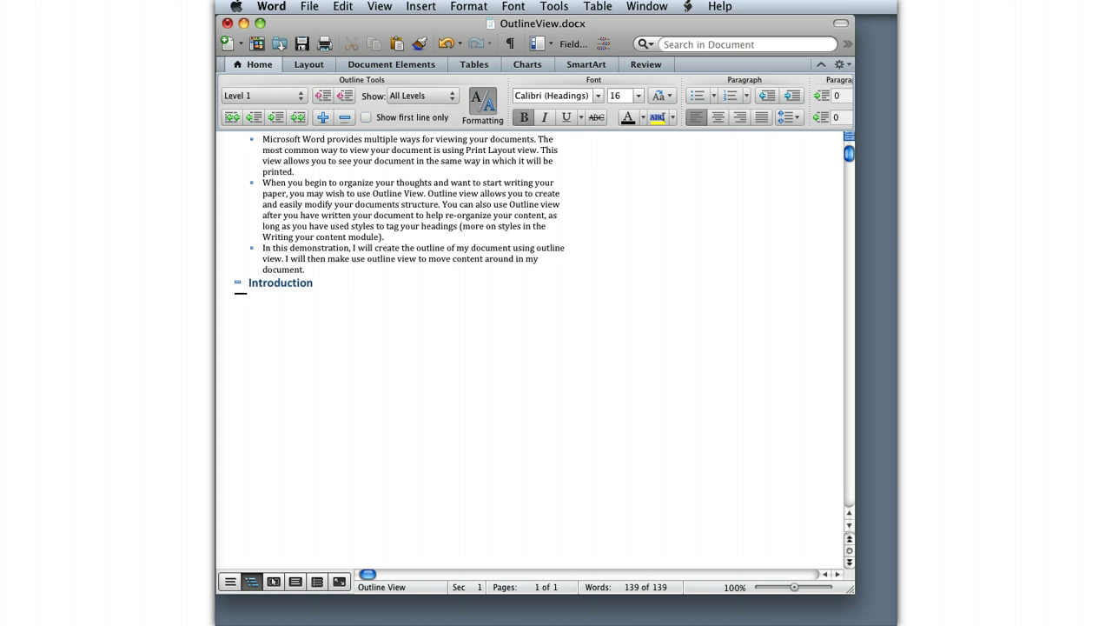
Add a 'Data preparation' Level 1 heading with an empty Level 2 line beneath it.
{"action": "key", "text": "Return"}
{"action": "type", "text": "Data preparation"}
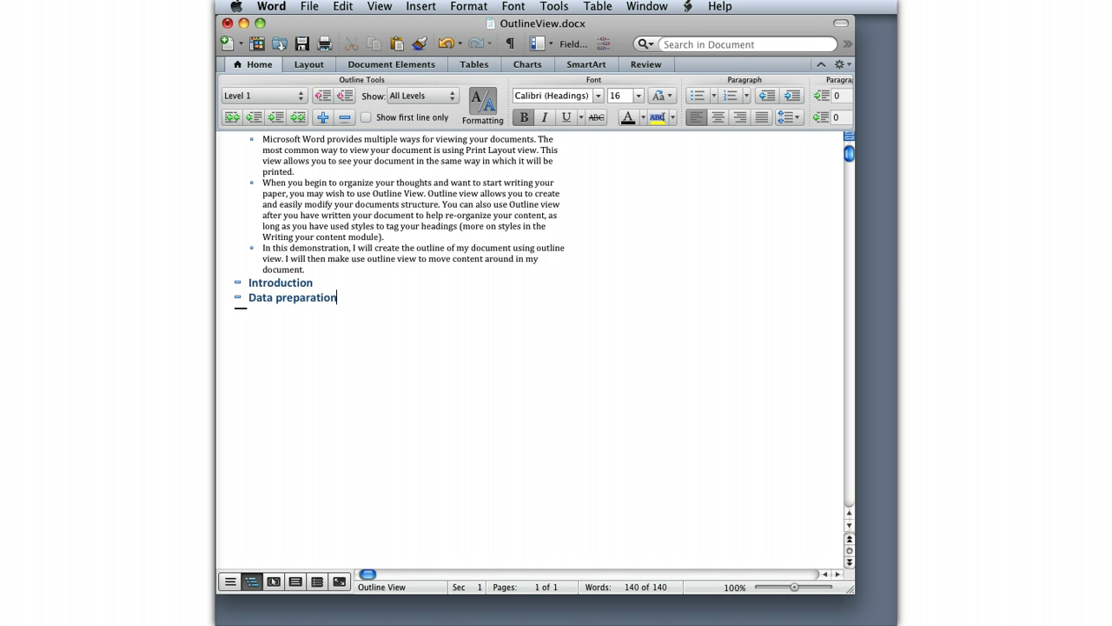
{"action": "key", "text": "Return"}
{"action": "key", "text": "Tab"}
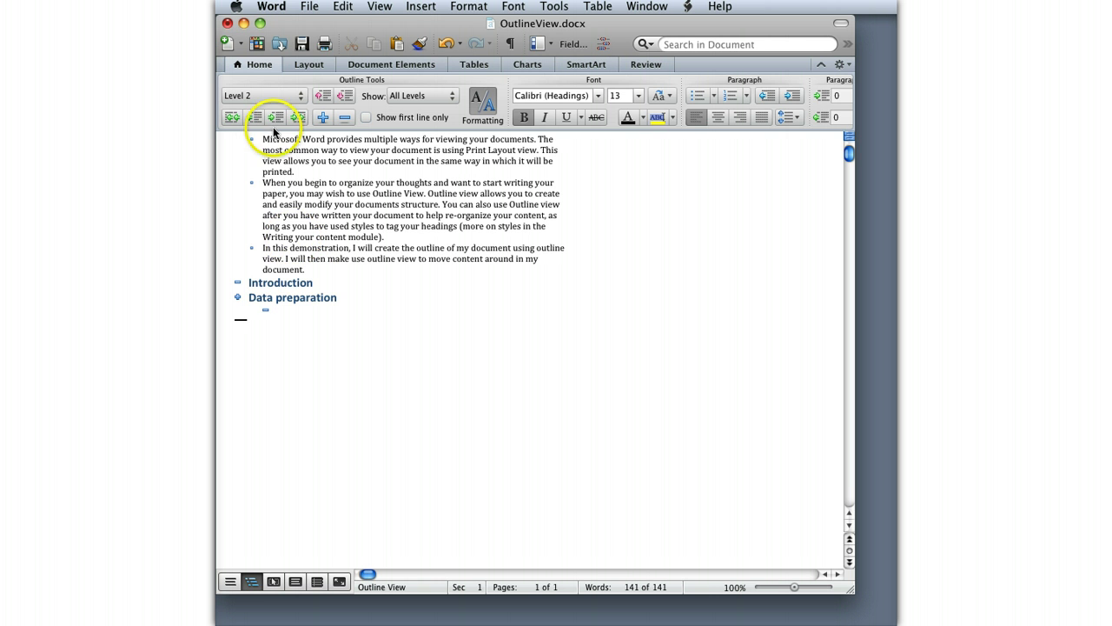
Add Level 2 items 'Narrative' and 'Academic report', then start a new Level 1 line.
{"action": "left_click", "coordinate": [280, 308]}
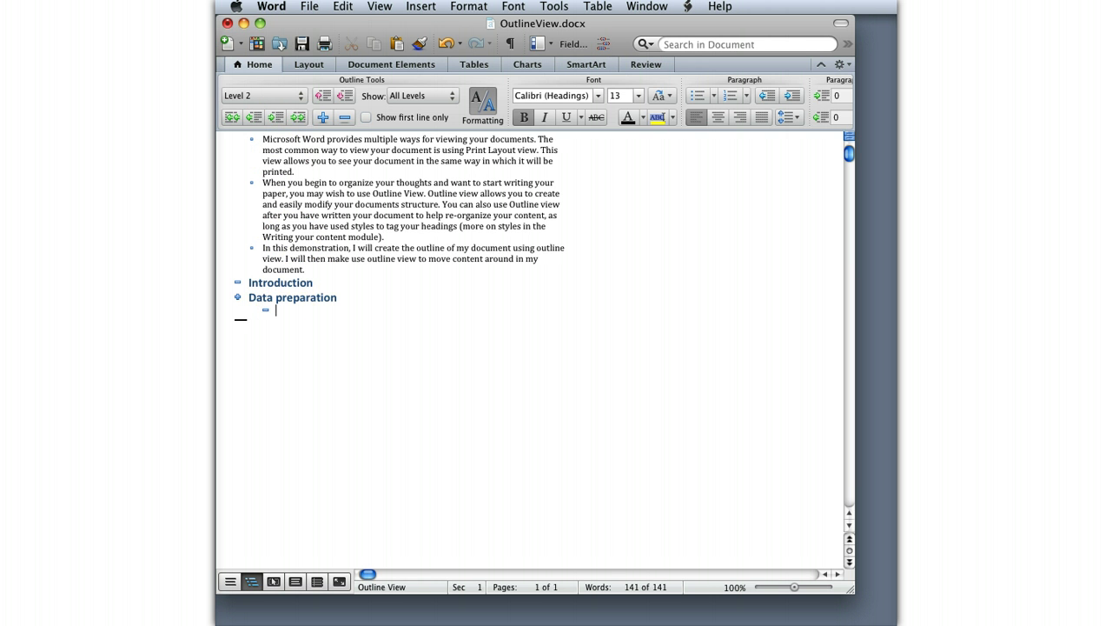
{"action": "type", "text": "nar"}
{"action": "key", "text": "BackSpace"}
{"action": "key", "text": "BackSpace"}
{"action": "key", "text": "BackSpace"}
{"action": "type", "text": "Narrative"}
{"action": "key", "text": "Return"}
{"action": "type", "text": "Academic report"}
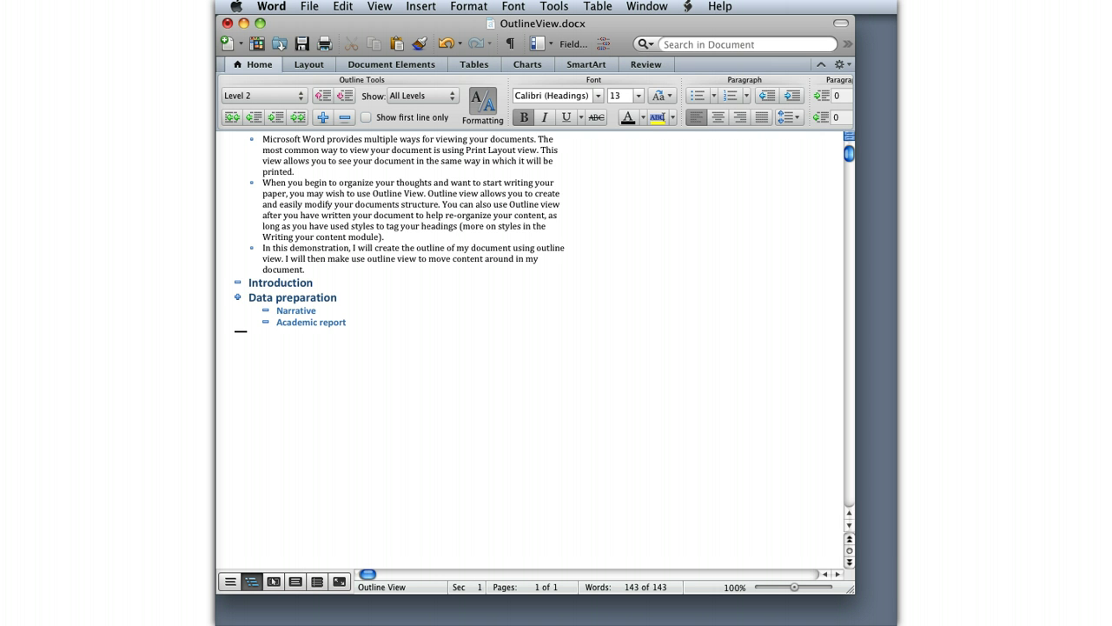
{"action": "key", "text": "Return"}
{"action": "key", "text": "shift+Tab"}
Add Level 1 headings 'Descriptive Statistics' and 'Bivariate Correlation'.
{"action": "type", "text": "Descriptive Statistics"}
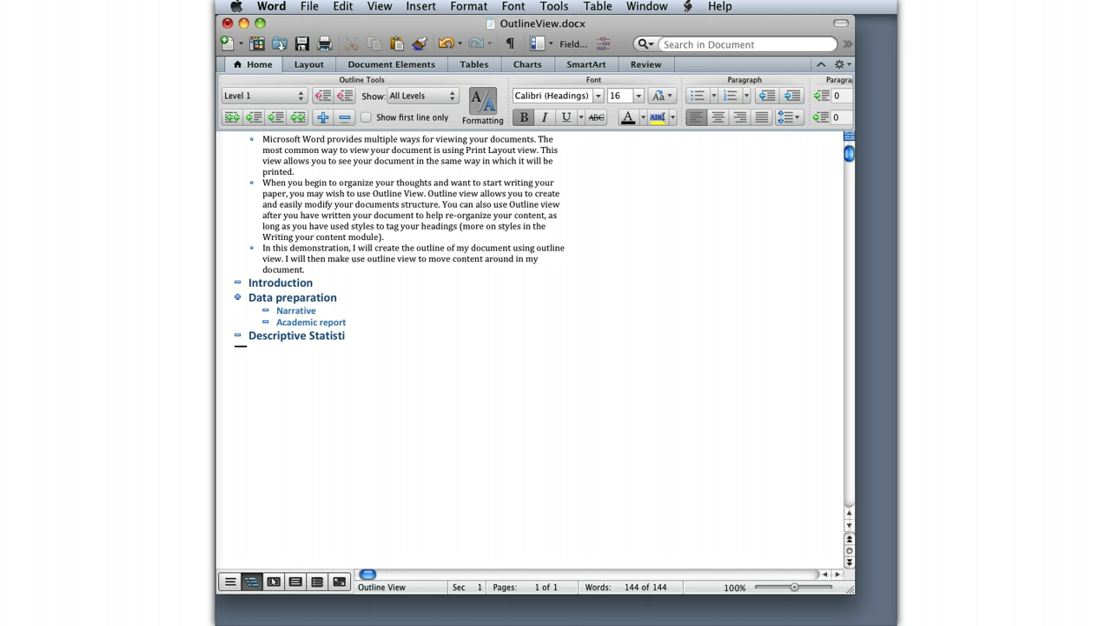
{"action": "key", "text": "Return"}
{"action": "type", "text": "Bivariate corre"}
{"action": "key", "text": "BackSpace"}
{"action": "key", "text": "BackSpace"}
{"action": "key", "text": "BackSpace"}
{"action": "key", "text": "BackSpace"}
{"action": "key", "text": "BackSpace"}
{"action": "type", "text": "Correclation"}
{"action": "key", "text": "Return"}
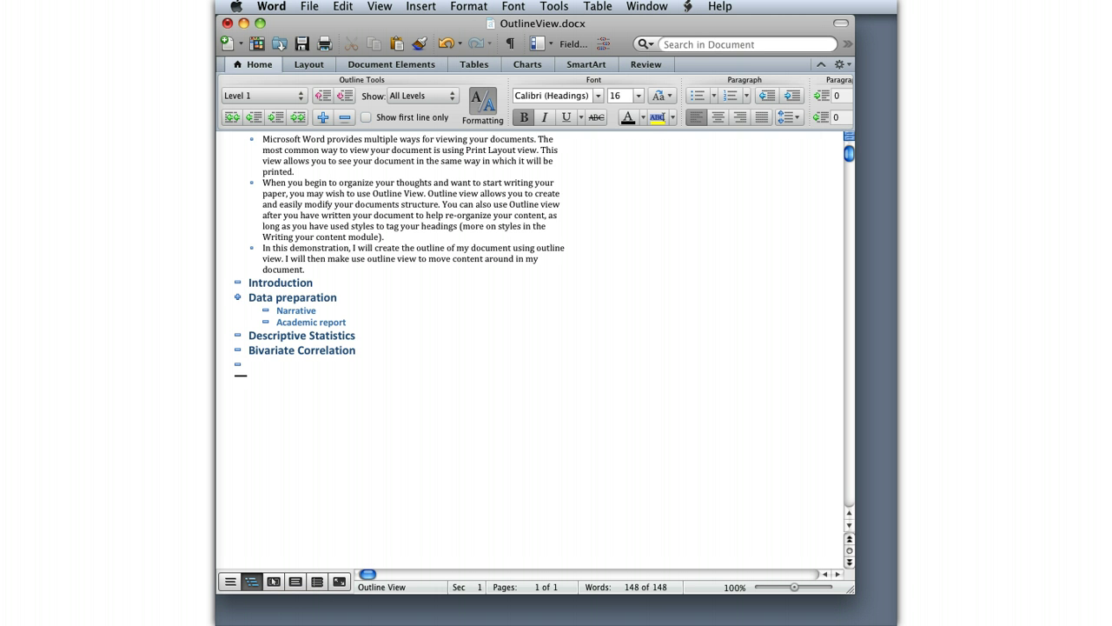
Add Level 1 headings 'Structured Equation Modeling' and 'Multiple Regression', leaving an empty line below.
{"action": "type", "text": "Structured Equation Modeling"}
{"action": "key", "text": "Return"}
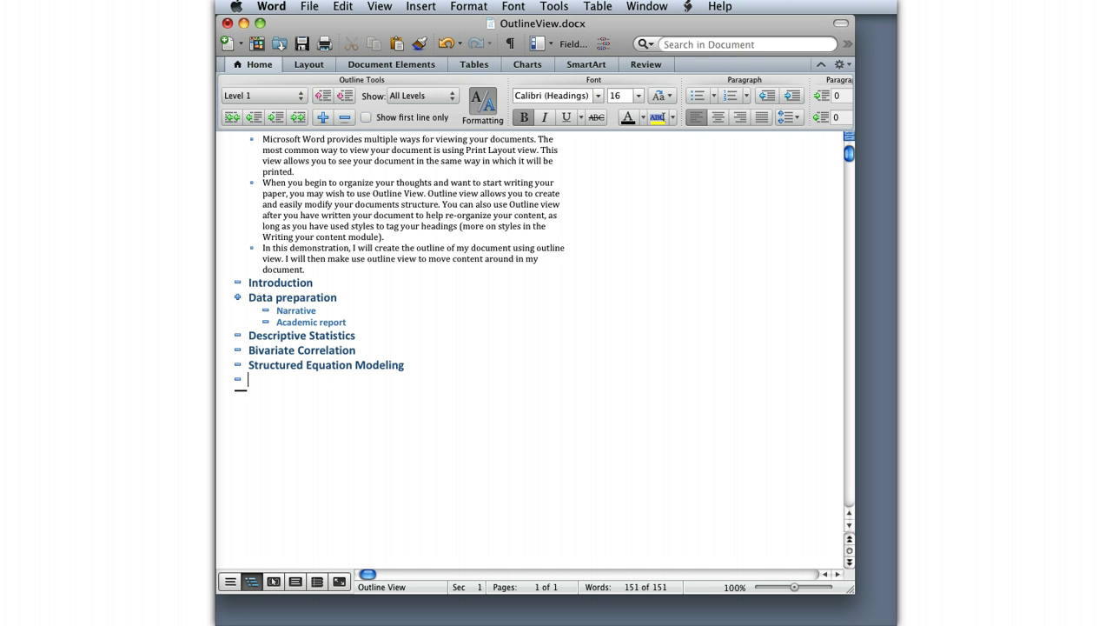
{"action": "type", "text": "Multiple Regressa"}
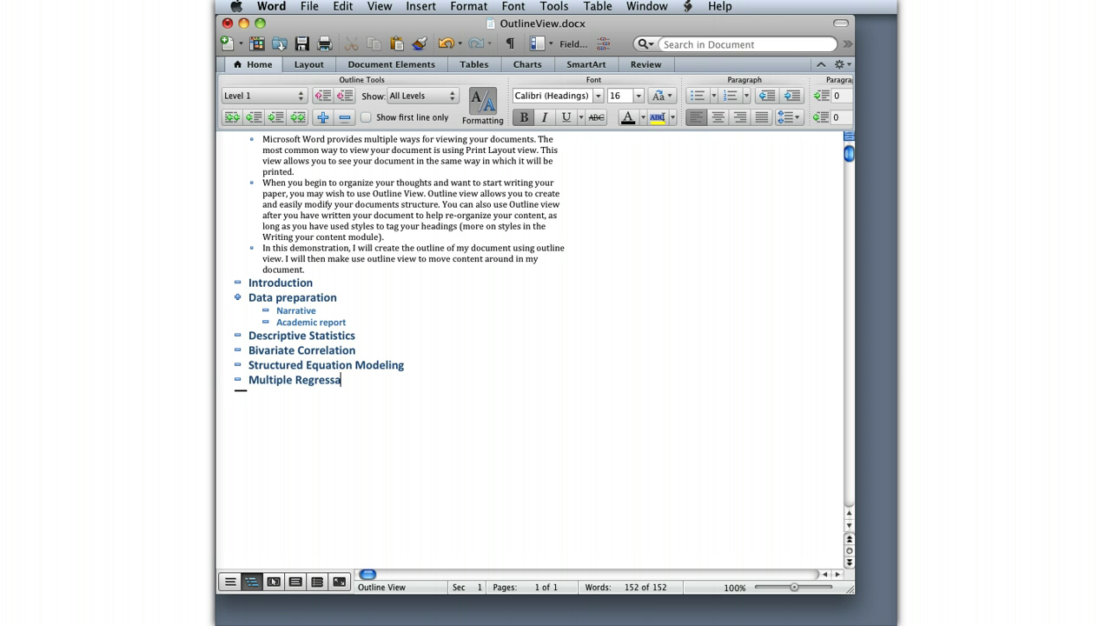
{"action": "type", "text": "ion"}
{"action": "key", "text": "BackSpace"}
{"action": "key", "text": "BackSpace"}
{"action": "key", "text": "BackSpace"}
{"action": "key", "text": "BackSpace"}
{"action": "type", "text": "sion"}
{"action": "key", "text": "Return"}
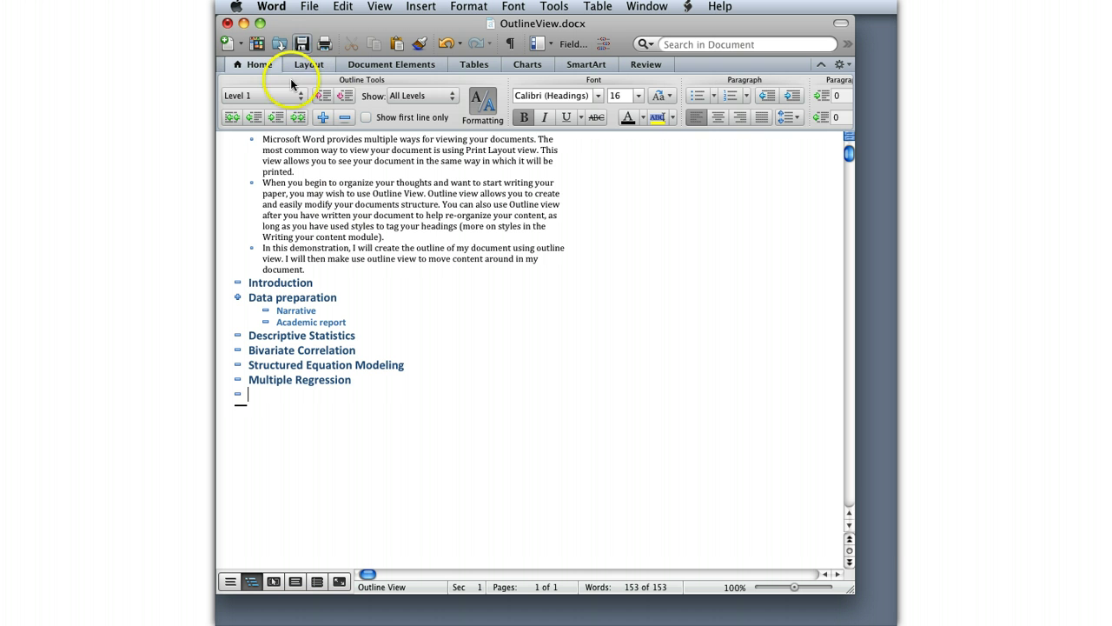
Paste the multiple regression definition as body text under the Multiple Regression heading.
{"action": "left_click", "coordinate": [298, 118]}
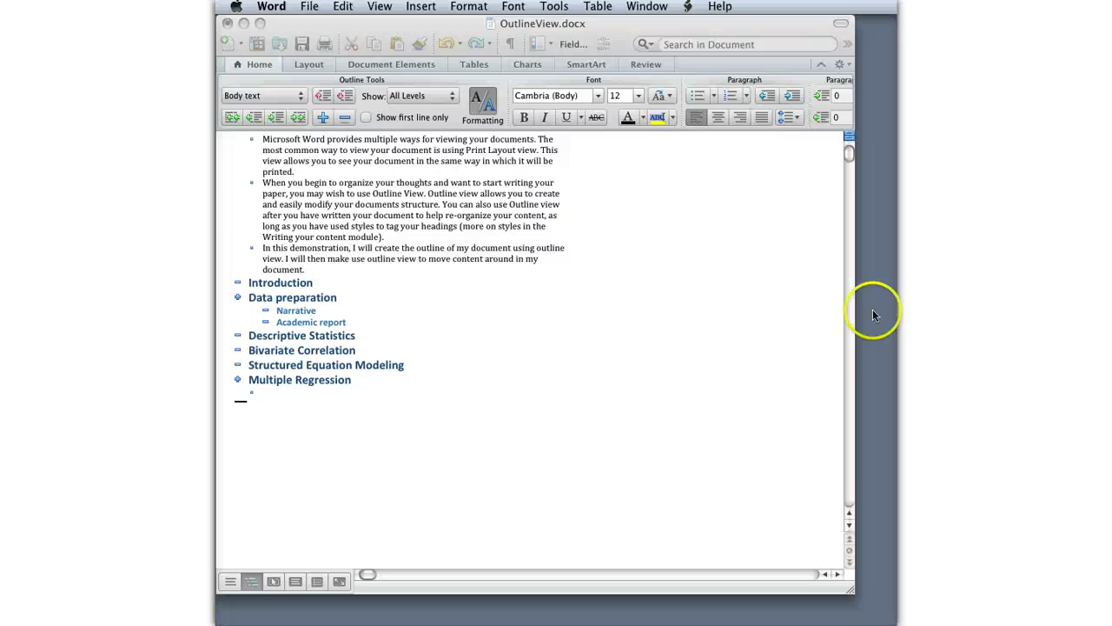
{"action": "left_click", "coordinate": [260, 396]}
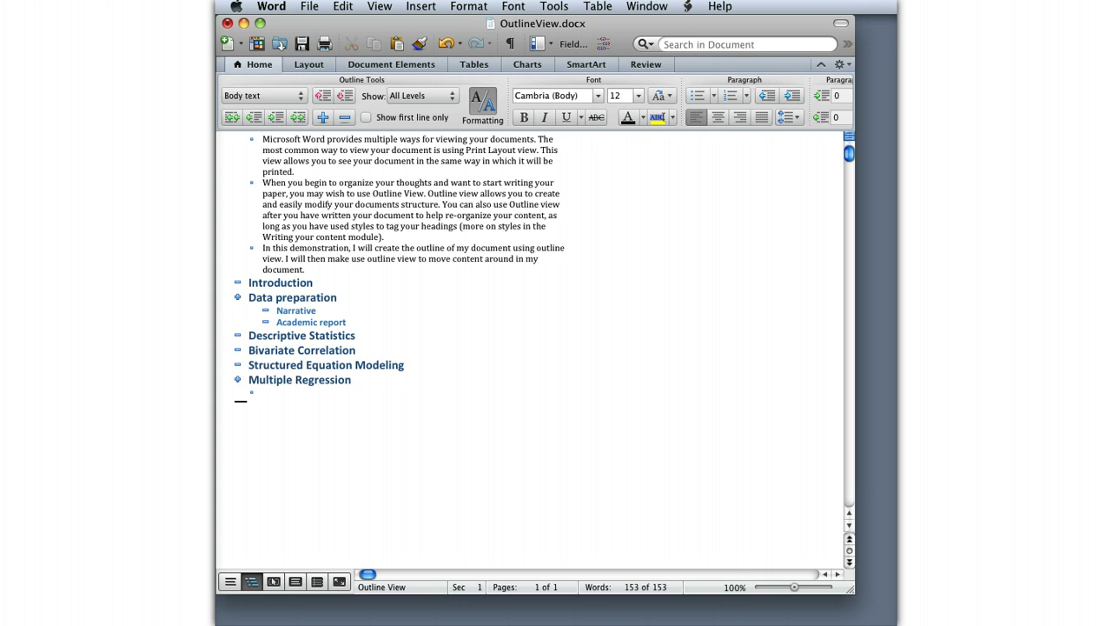
{"action": "type", "text": "Multiple regression is used to a measure the degree of predictability between variables. It does not indicate causal relationships. A collection of independent variables are used to predict a portion of the dependent variable."}
{"action": "left_click", "coordinate": [352, 410]}
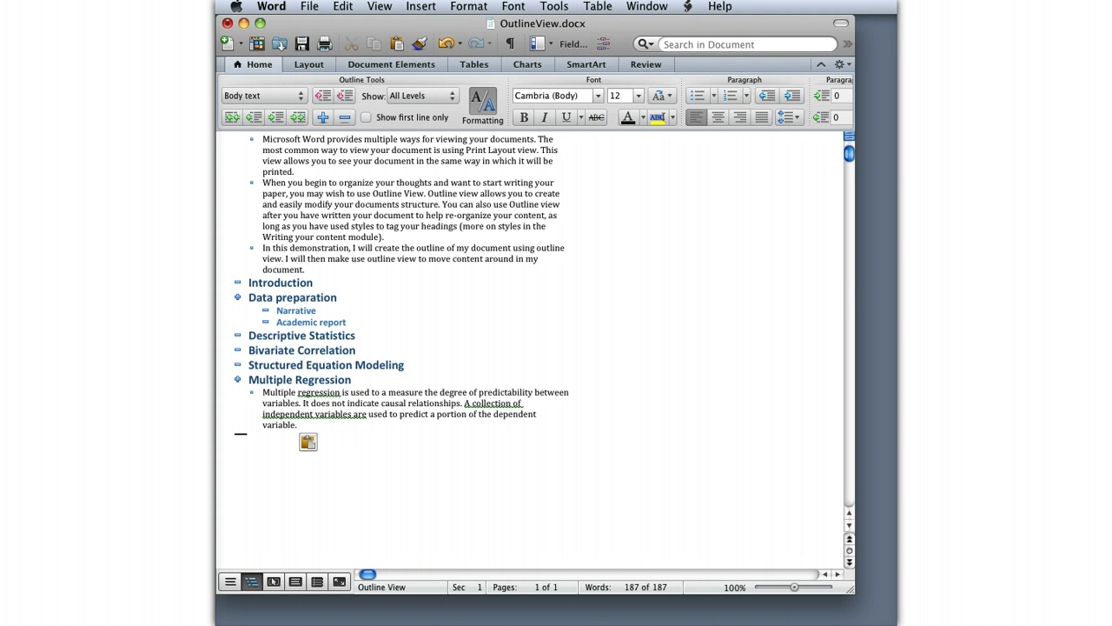
Add a 'Narrative' Level 2 subheading after the regression paragraph.
{"action": "left_click", "coordinate": [338, 424]}
{"action": "key", "text": "Return"}
{"action": "type", "text": "Narrative"}
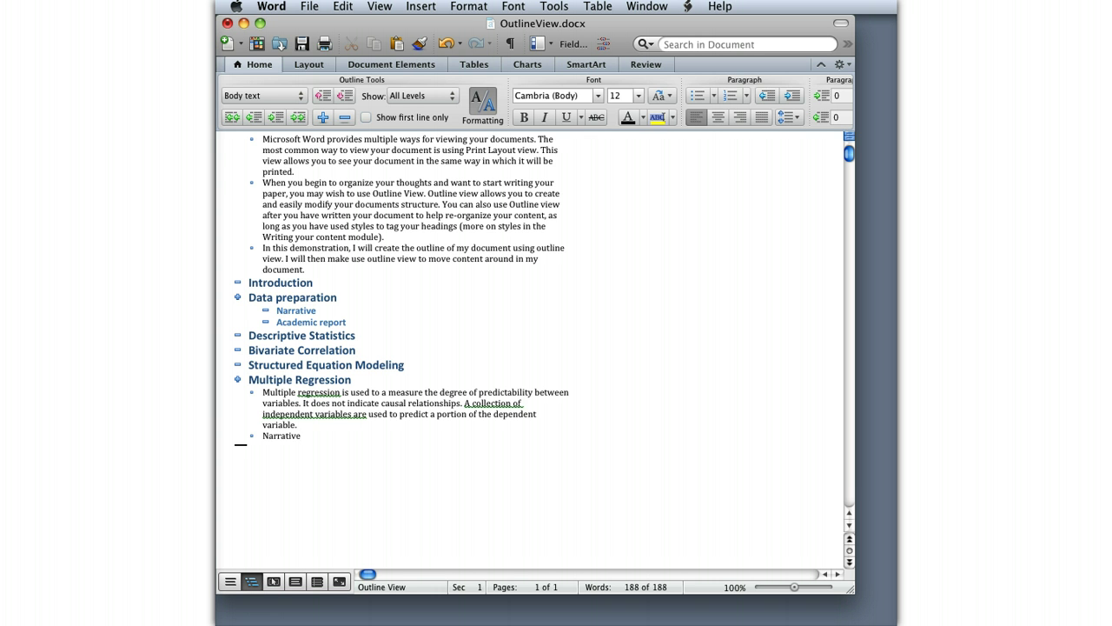
{"action": "left_click", "coordinate": [253, 121]}
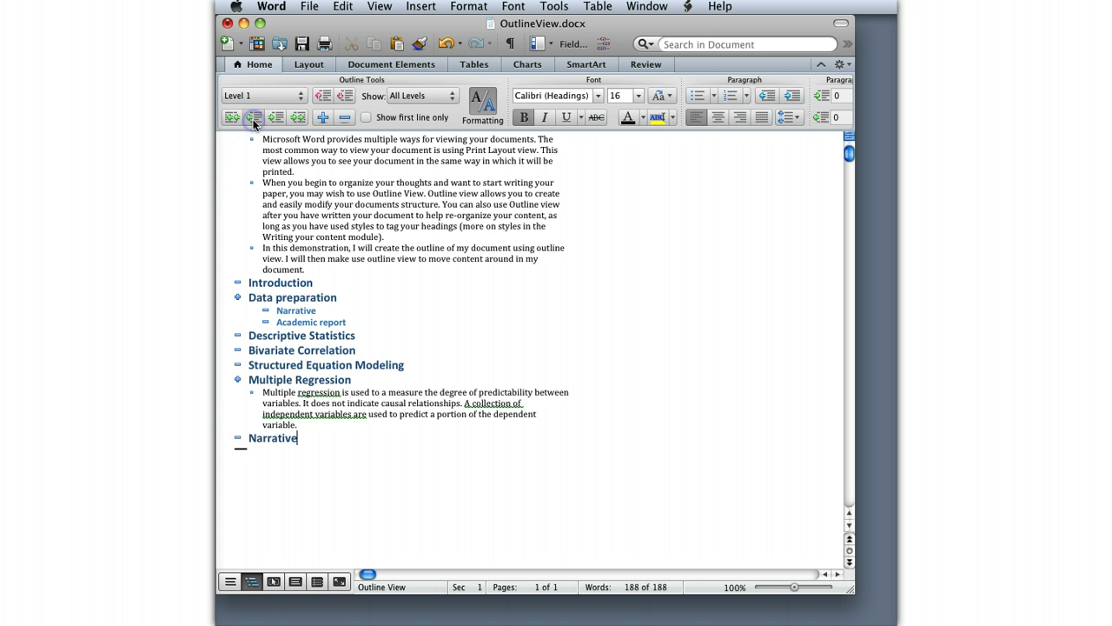
{"action": "left_click", "coordinate": [275, 119]}
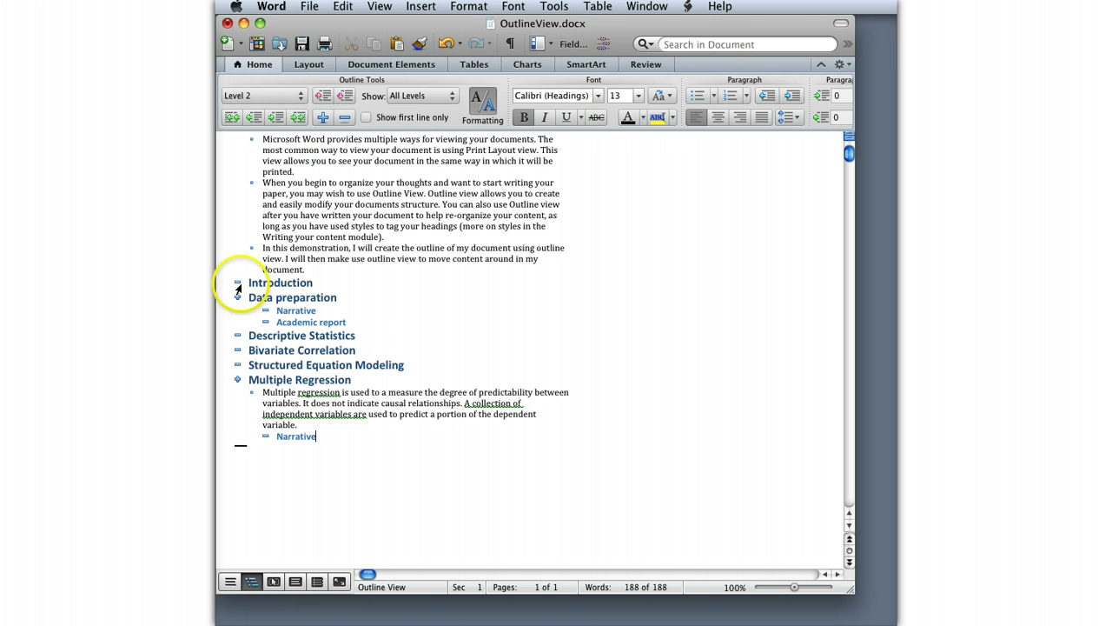
Collapse Data preparation and Multiple Regression so their subheadings and body text are hidden.
{"action": "left_click", "coordinate": [240, 298]}
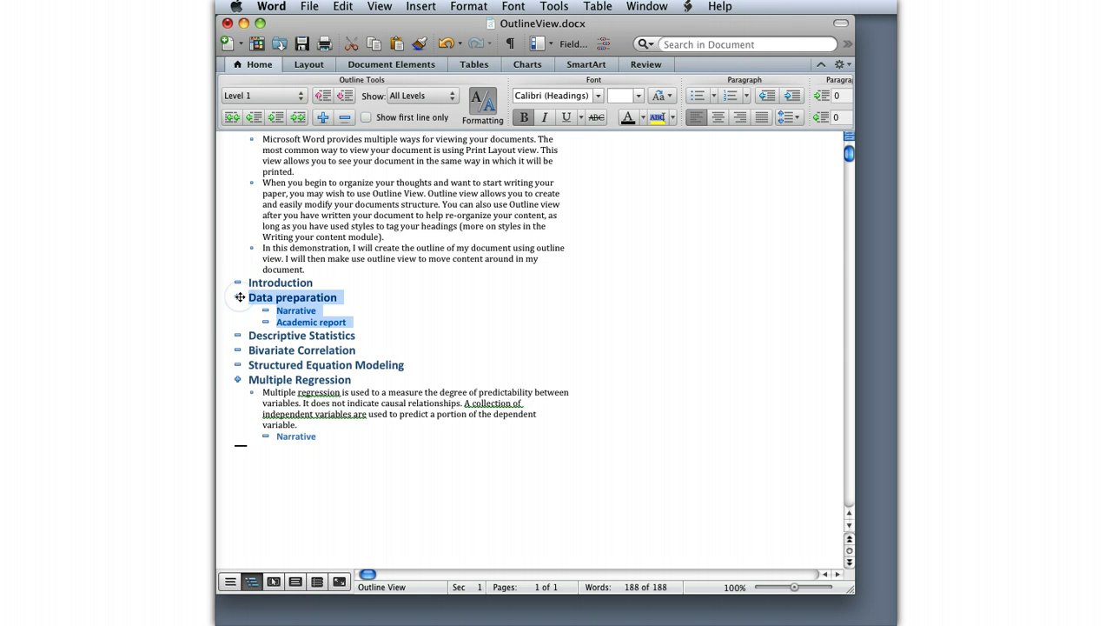
{"action": "double_click", "coordinate": [237, 300]}
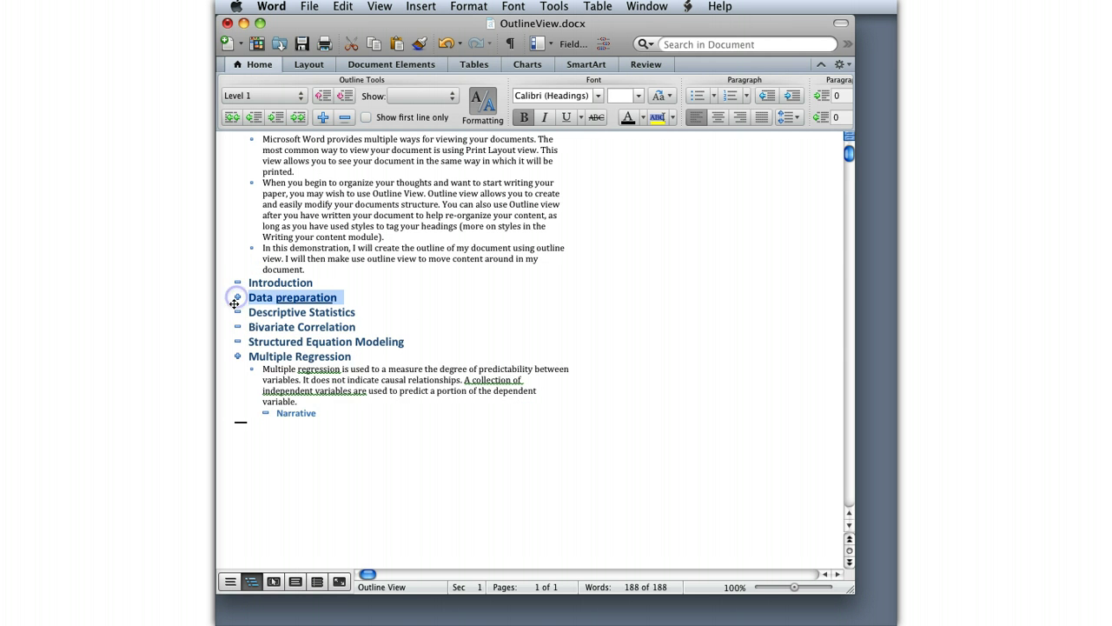
{"action": "double_click", "coordinate": [237, 357]}
{"action": "left_click_drag", "start_coordinate": [281, 362], "coordinate": [410, 370]}
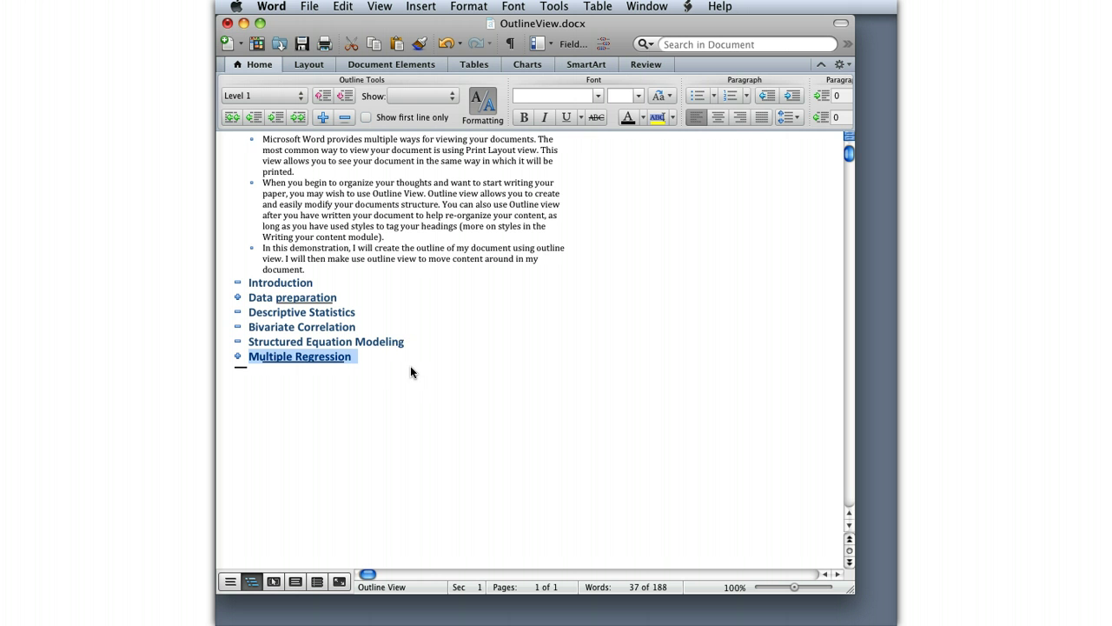
{"action": "left_click_drag", "start_coordinate": [268, 363], "coordinate": [475, 387]}
{"action": "double_click", "coordinate": [239, 359]}
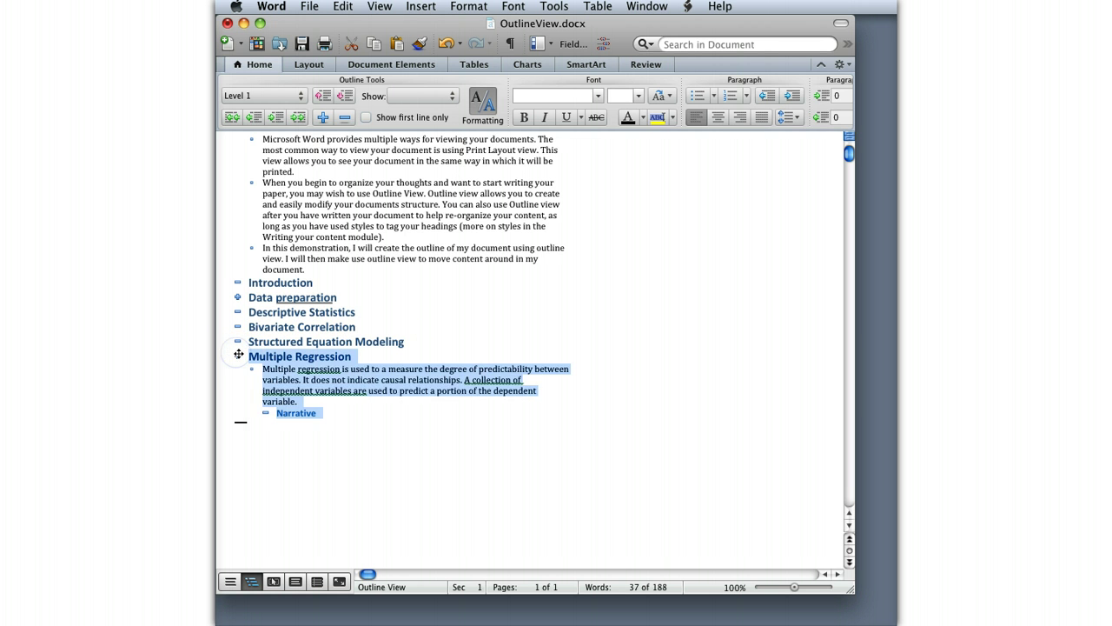
{"action": "left_click", "coordinate": [379, 448]}
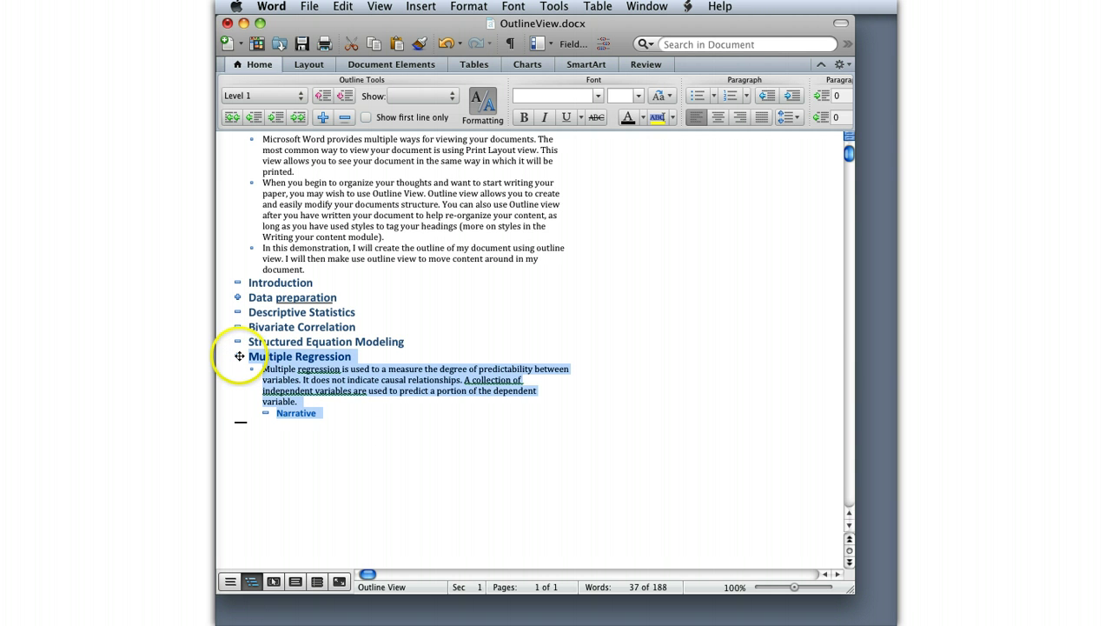
{"action": "double_click", "coordinate": [239, 356]}
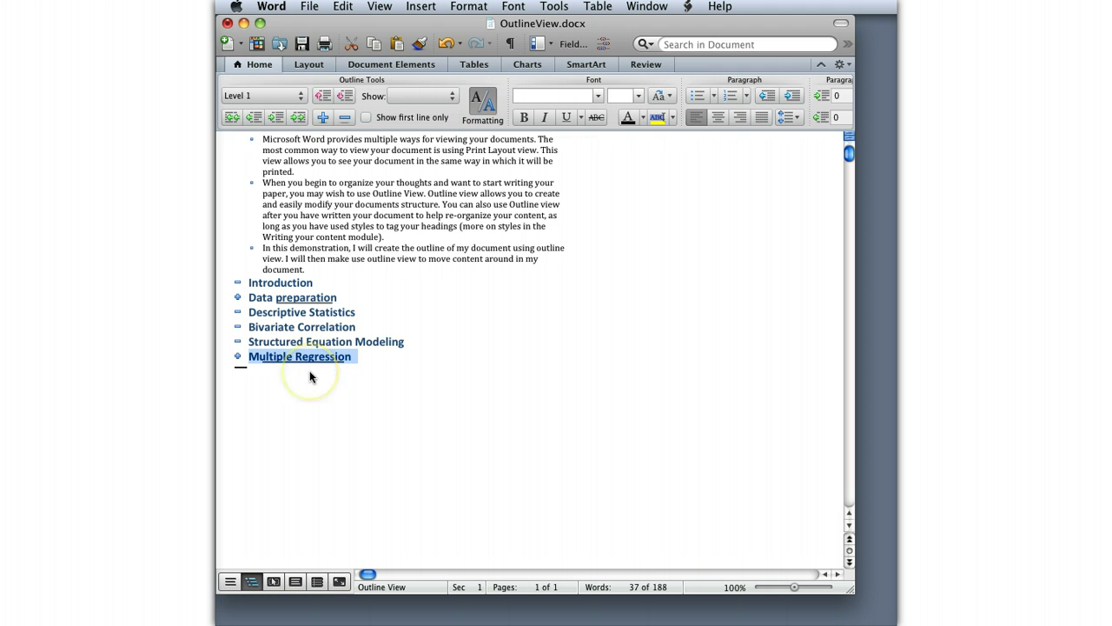
Drag the collapsed Multiple Regression section above Structured Equation Modeling and verify its contents moved.
{"action": "left_click_drag", "start_coordinate": [237, 356], "coordinate": [235, 340]}
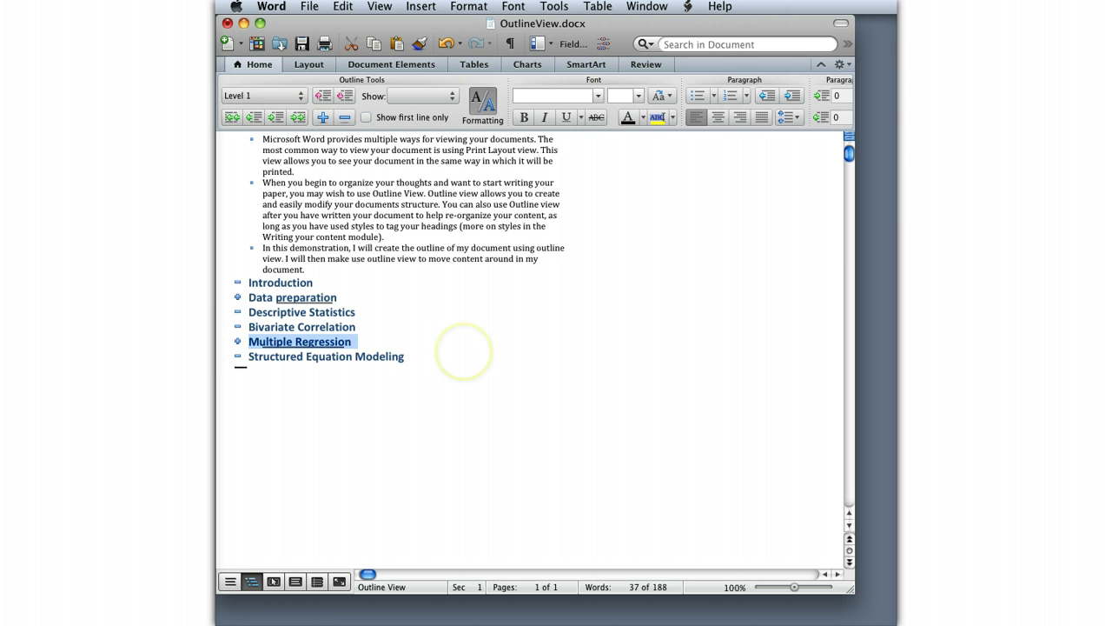
{"action": "double_click", "coordinate": [237, 342]}
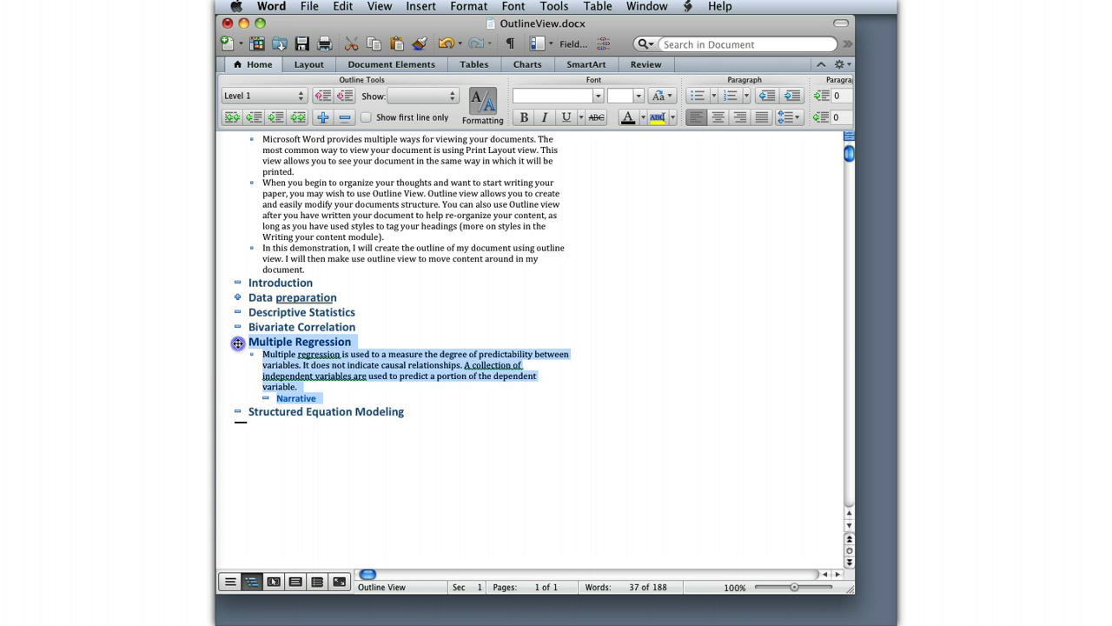
{"action": "double_click", "coordinate": [237, 342]}
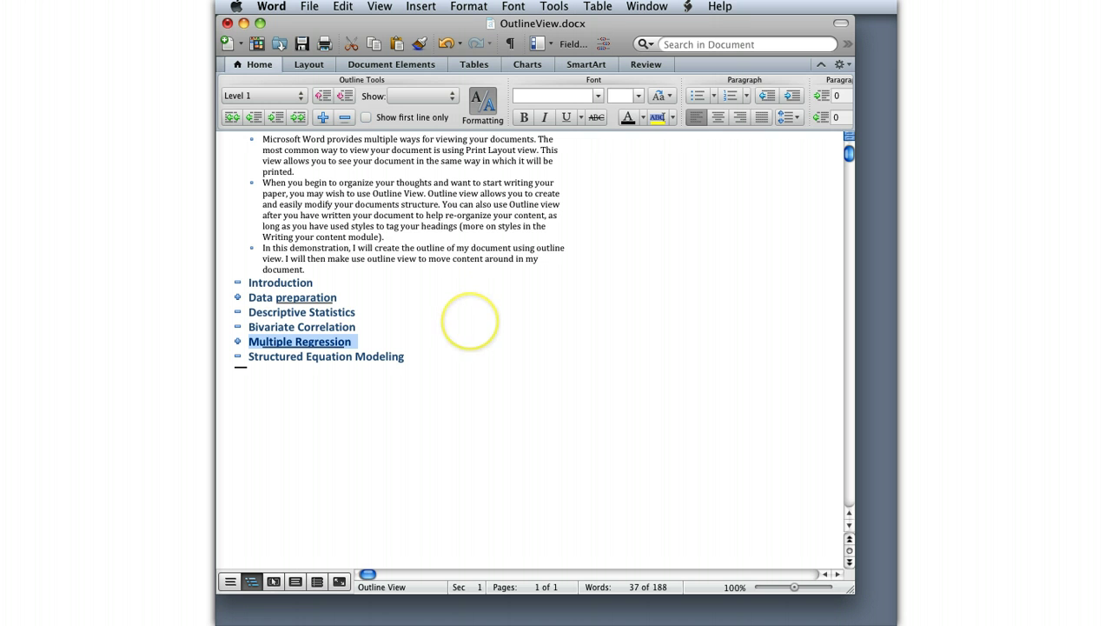
Set the outline to show Level 2, then only Level 1 headings.
{"action": "left_click", "coordinate": [451, 96]}
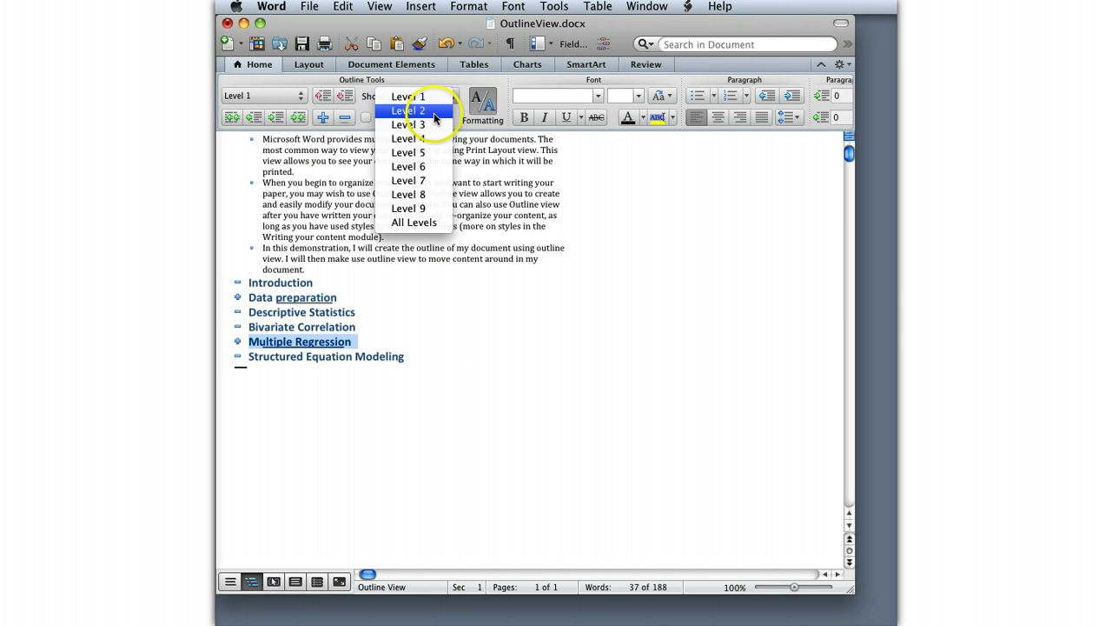
{"action": "left_click", "coordinate": [435, 114]}
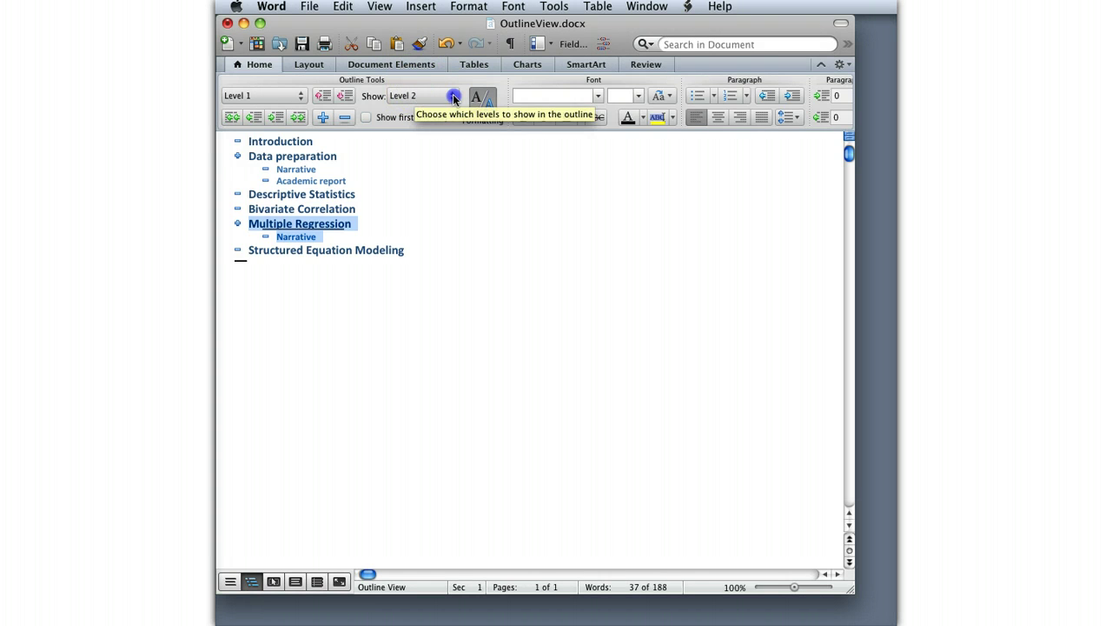
{"action": "left_click", "coordinate": [417, 97]}
{"action": "left_click", "coordinate": [409, 82]}
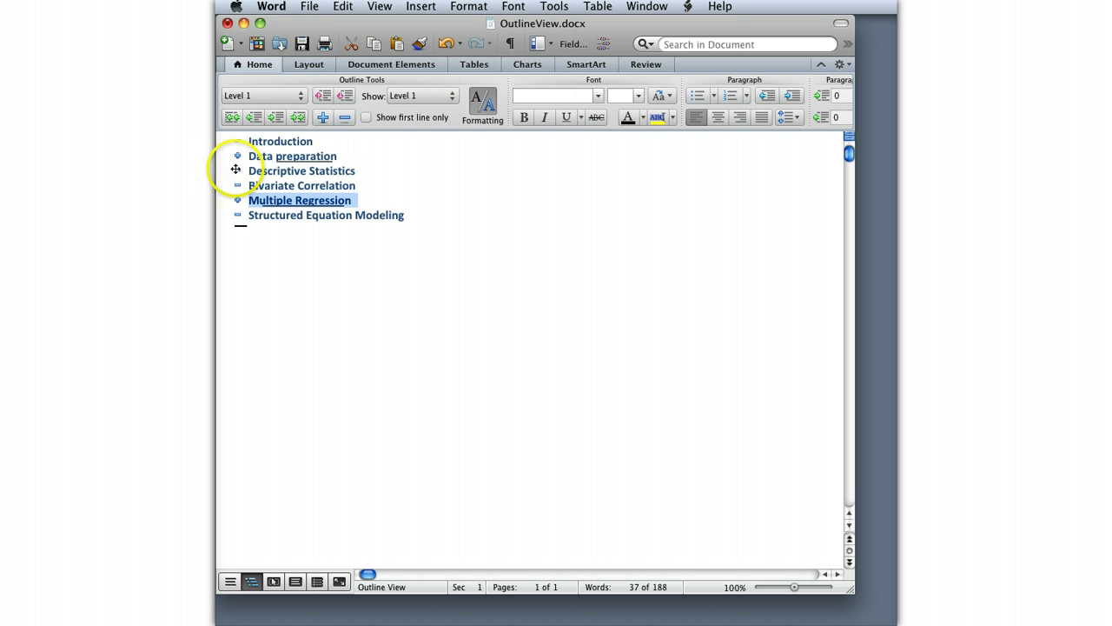
{"action": "mouse_move", "coordinate": [238, 170]}
{"action": "left_mouse_down"}
{"action": "mouse_move", "coordinate": [238, 191]}
{"action": "mouse_move", "coordinate": [238, 172]}
{"action": "left_mouse_up"}
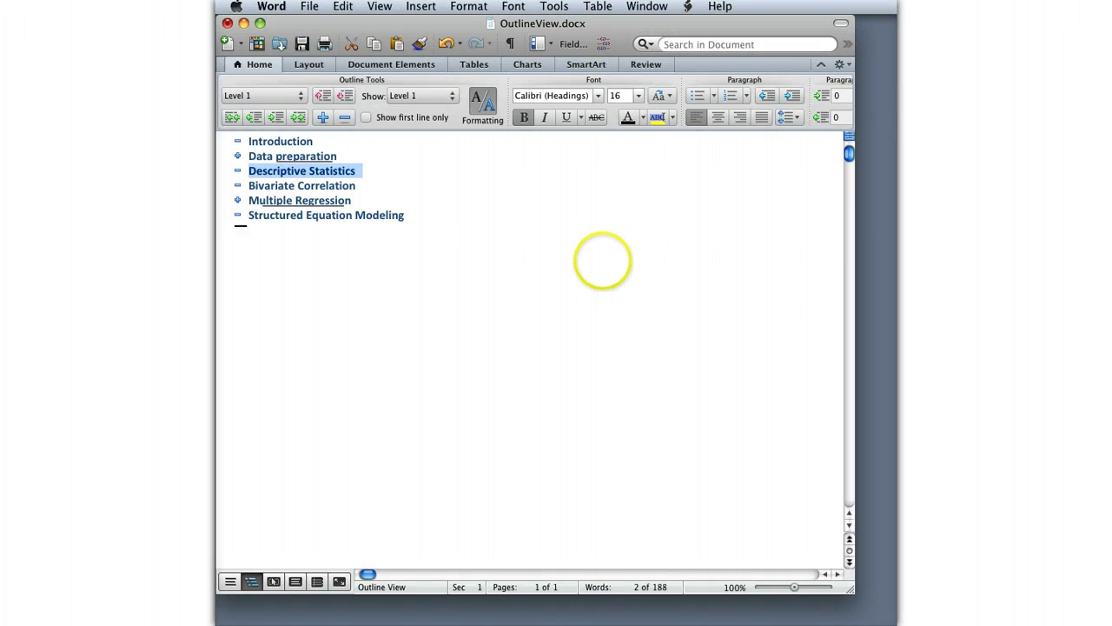
Return to Print Layout view and scroll through the reorganized headings.
{"action": "left_click", "coordinate": [296, 581]}
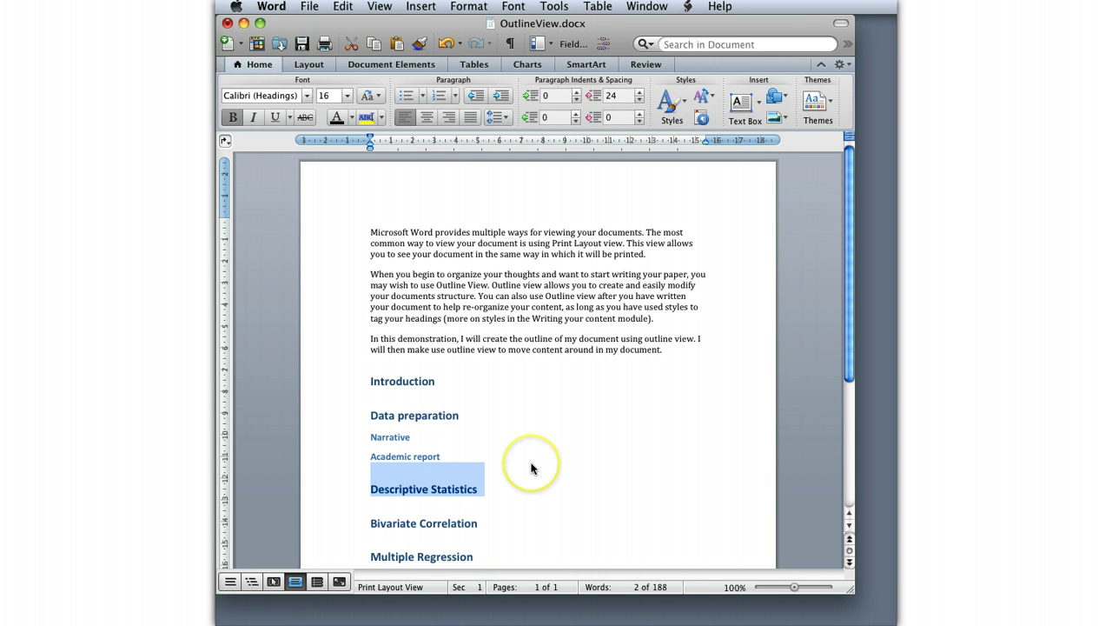
{"action": "scroll", "coordinate": [532, 469], "scroll_direction": "down", "scroll_amount": 3}
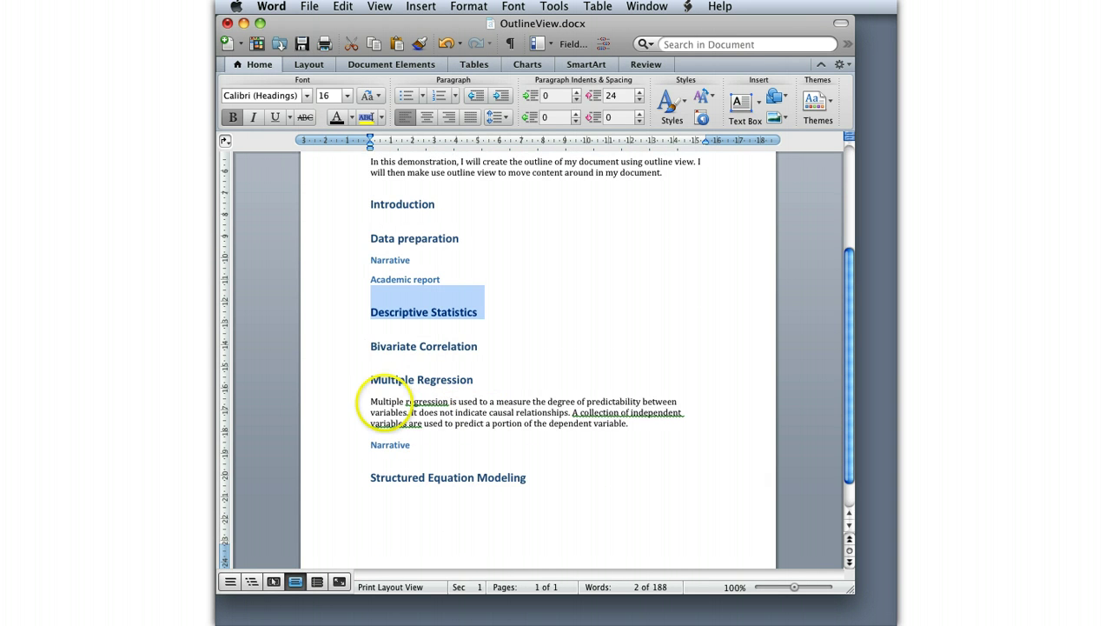